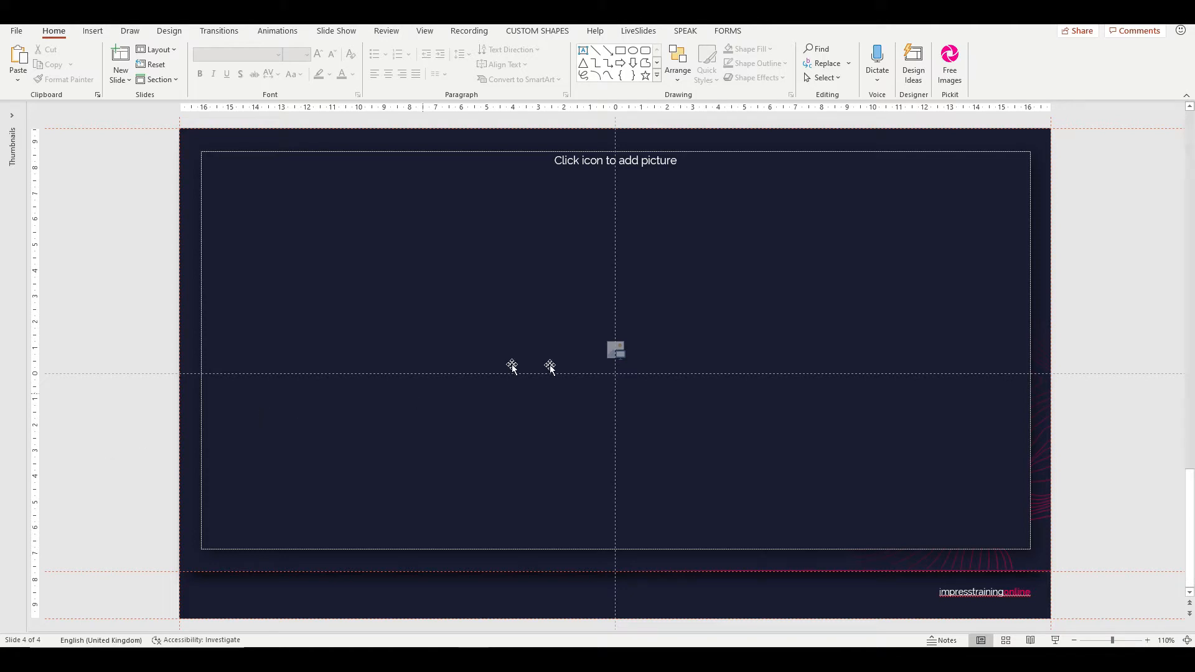
Insert the picture "Dark server room - 1.jpg" into the slide's picture placeholder and send it to the back
{"action": "left_click", "coordinate": [620, 353]}
{"action": "left_click", "coordinate": [365, 174]}
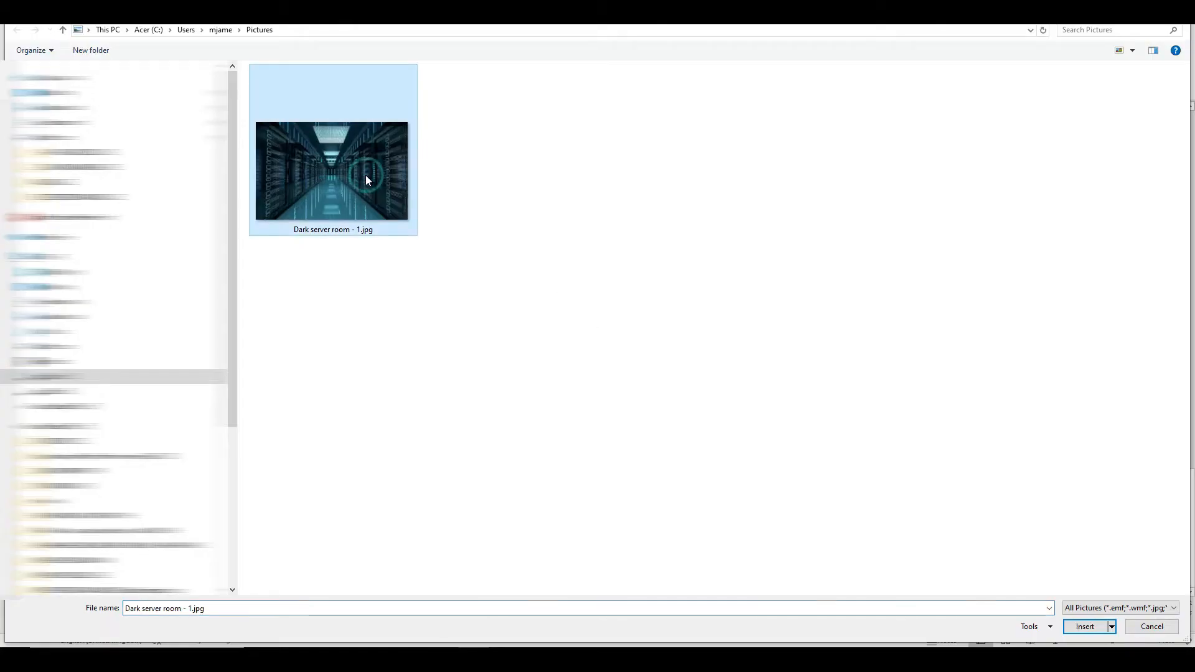
{"action": "left_click", "coordinate": [1083, 626]}
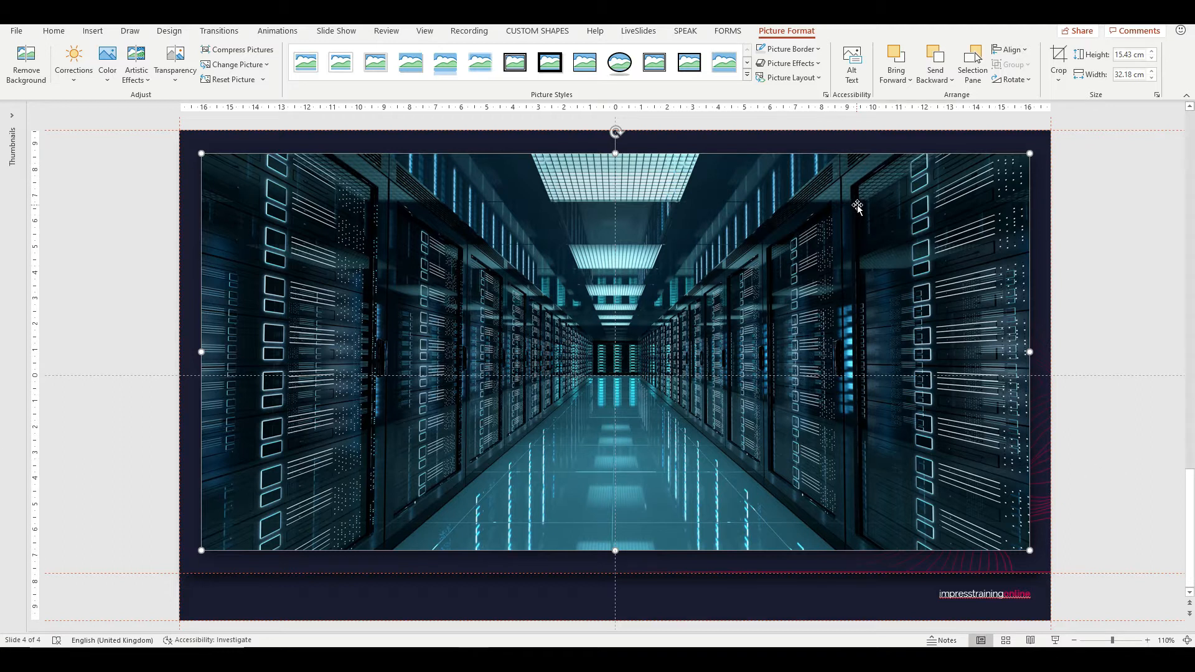
{"action": "left_click", "coordinate": [936, 74]}
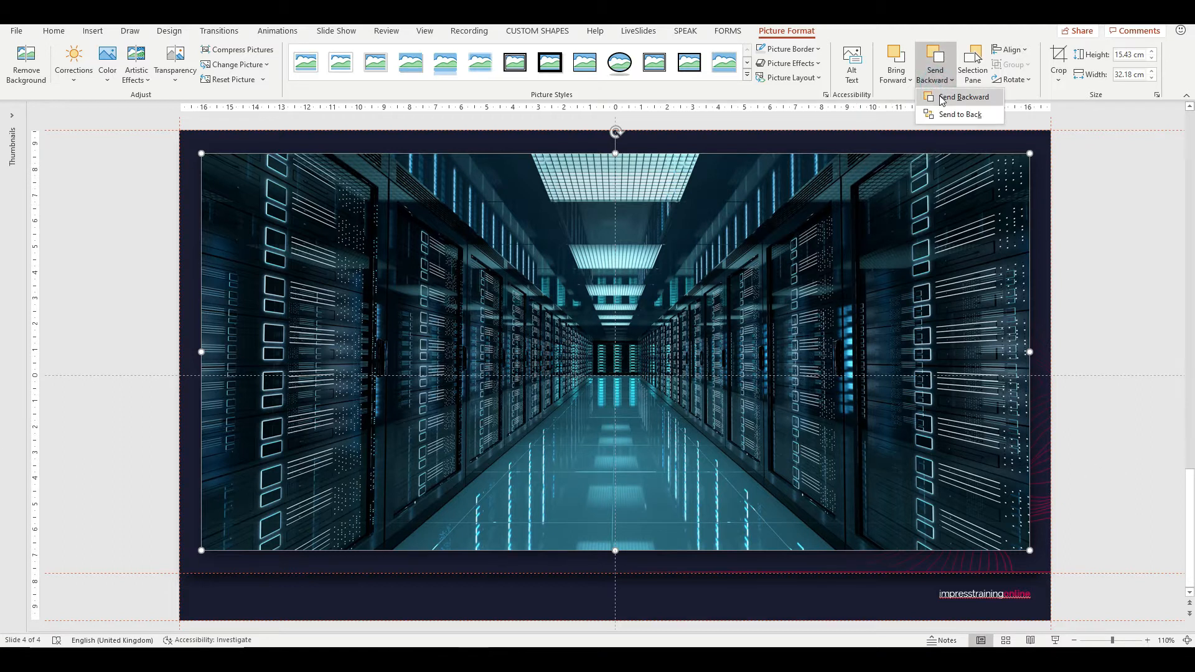
{"action": "left_click", "coordinate": [959, 115]}
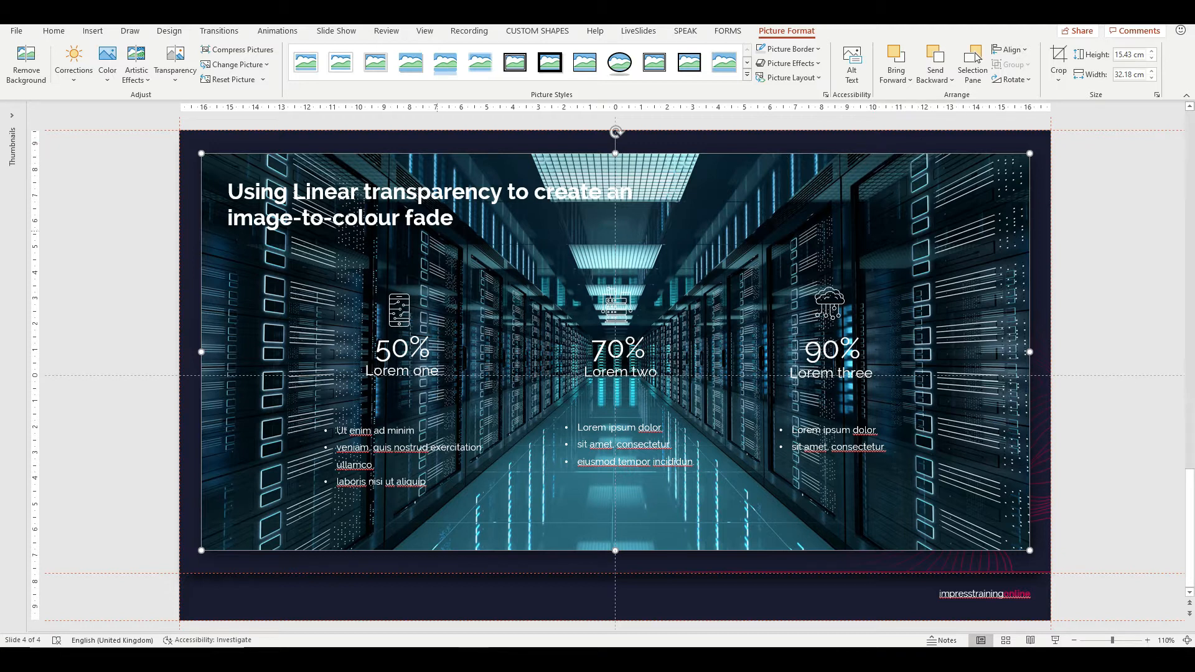
Draw a rectangle about 32.27 cm wide and 15.48 cm high covering the whole server room picture
{"action": "left_click", "coordinate": [100, 34]}
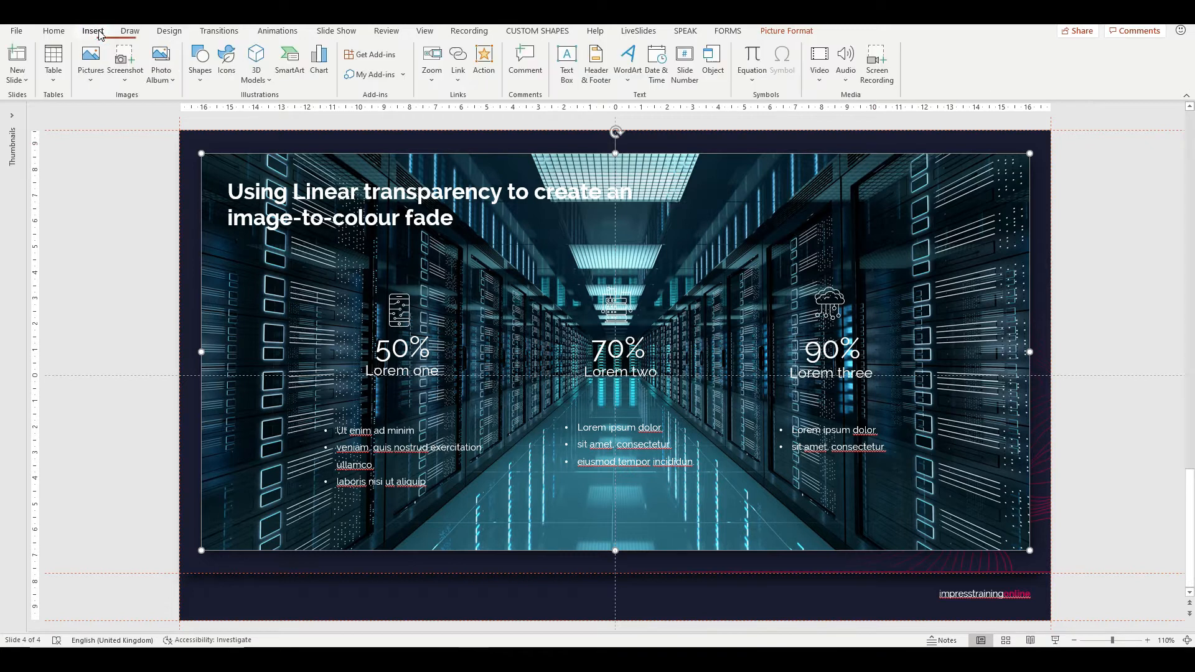
{"action": "left_click", "coordinate": [202, 68]}
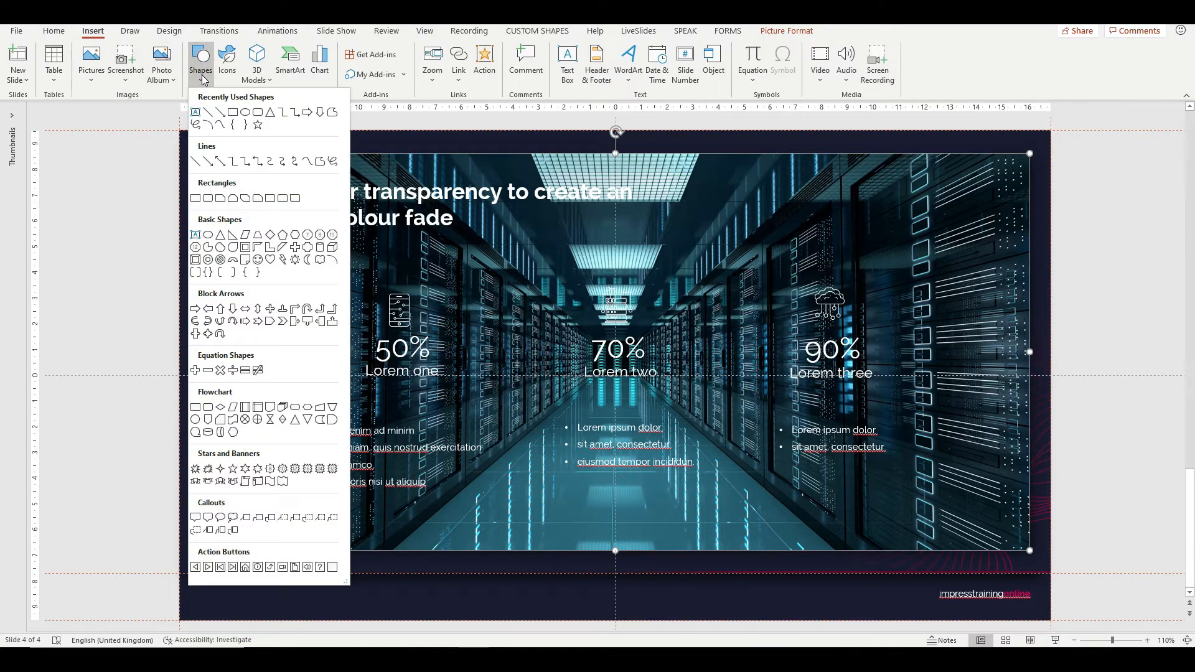
{"action": "left_click", "coordinate": [194, 200]}
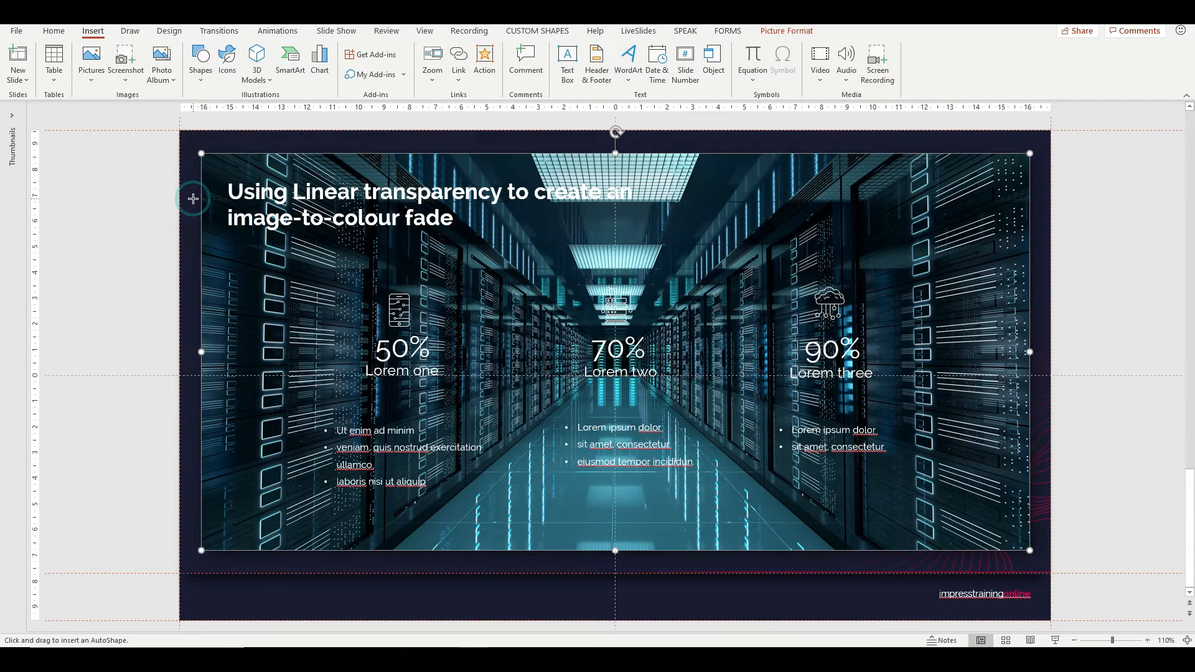
{"action": "left_click_drag", "start_coordinate": [200, 152], "coordinate": [1030, 551]}
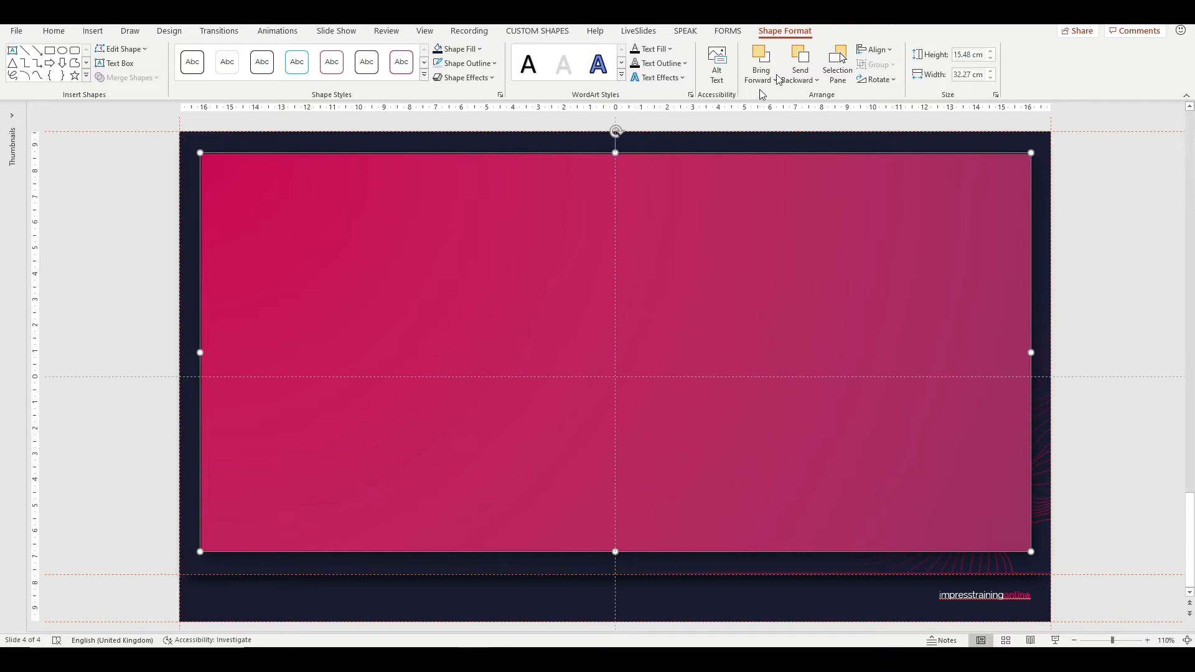
Show the rectangle's fill formatting options and set its gradient fill type to Linear
{"action": "left_click", "coordinate": [501, 97]}
{"action": "left_click_drag", "start_coordinate": [836, 119], "coordinate": [715, 174]}
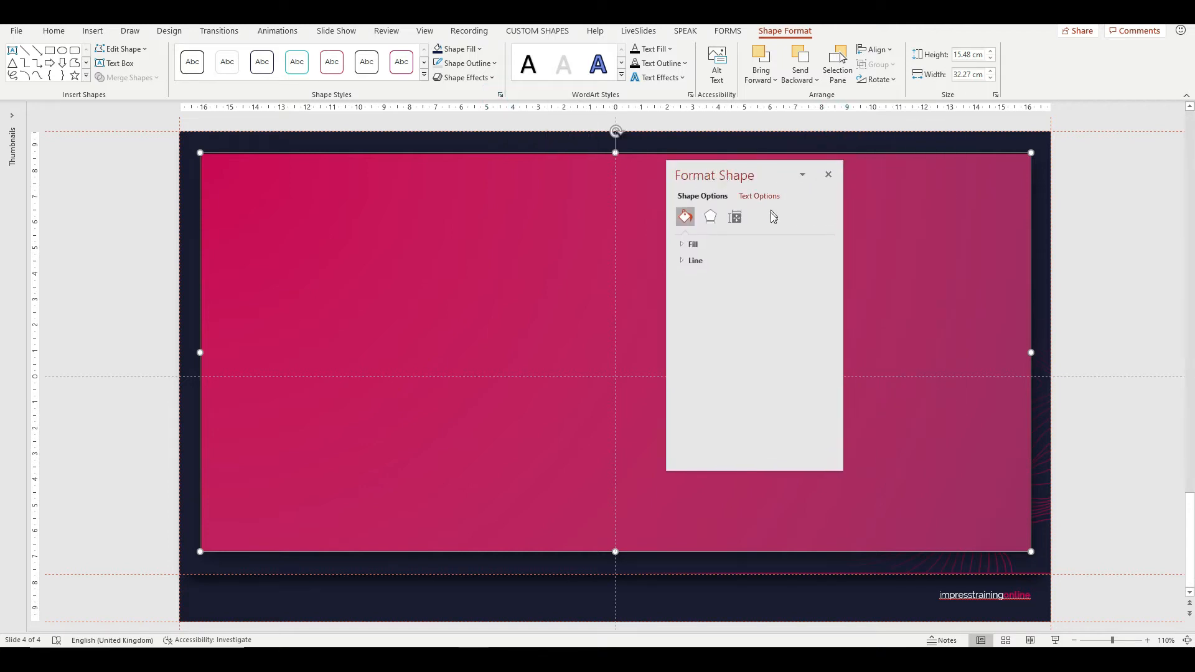
{"action": "left_click", "coordinate": [705, 246]}
{"action": "left_click_drag", "start_coordinate": [743, 470], "coordinate": [745, 574]}
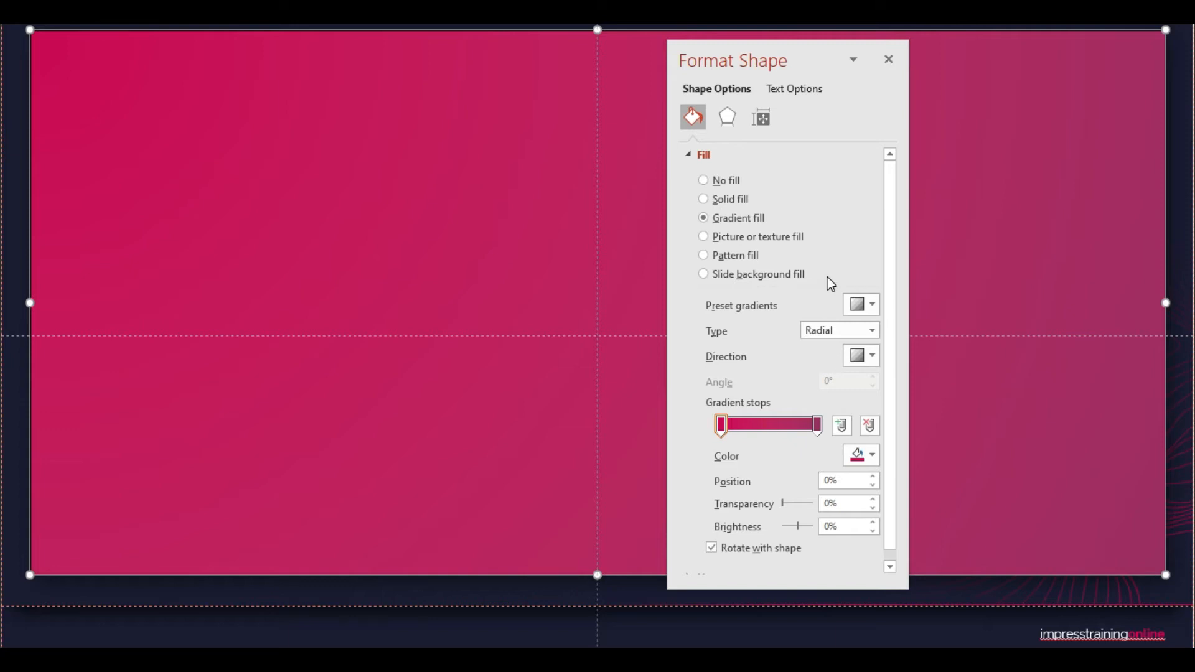
{"action": "left_click", "coordinate": [836, 334]}
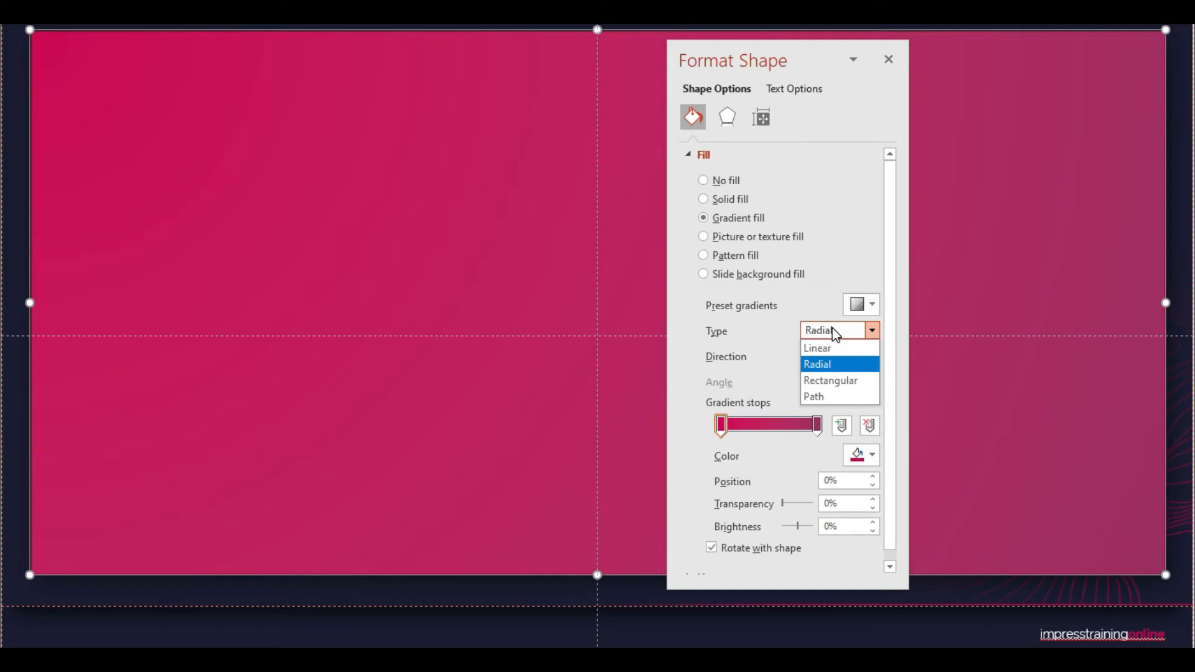
{"action": "left_click", "coordinate": [835, 346]}
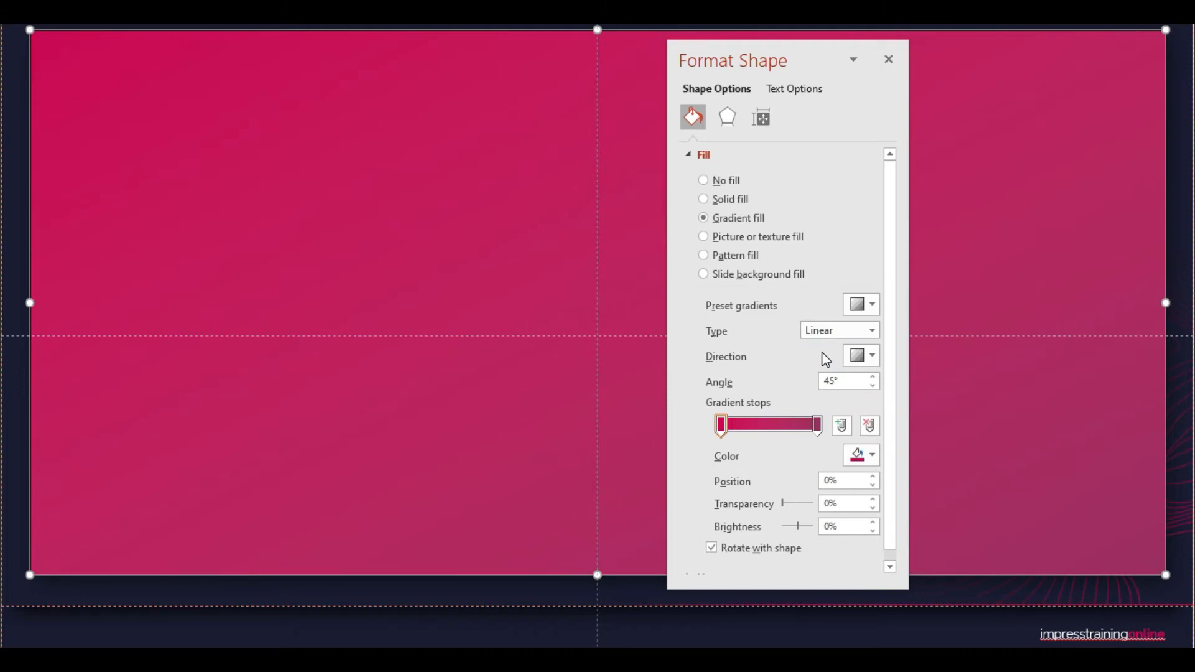
Set the linear gradient's direction to run from left to right at an angle of 0°
{"action": "left_click", "coordinate": [863, 360]}
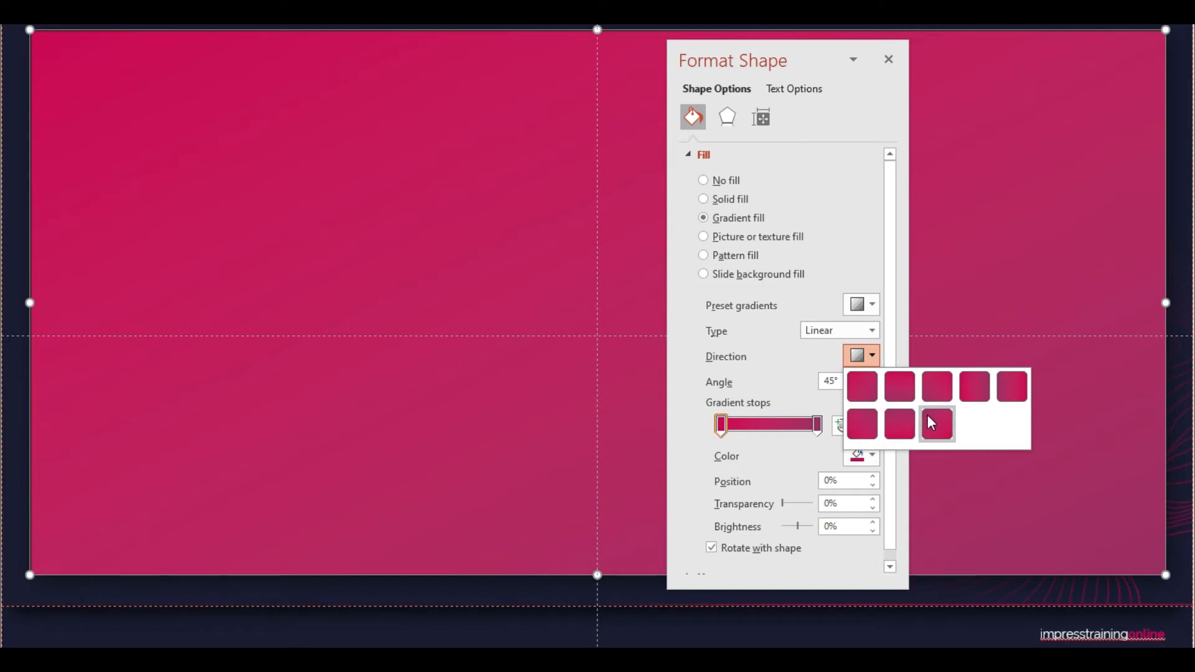
{"action": "left_click", "coordinate": [798, 364]}
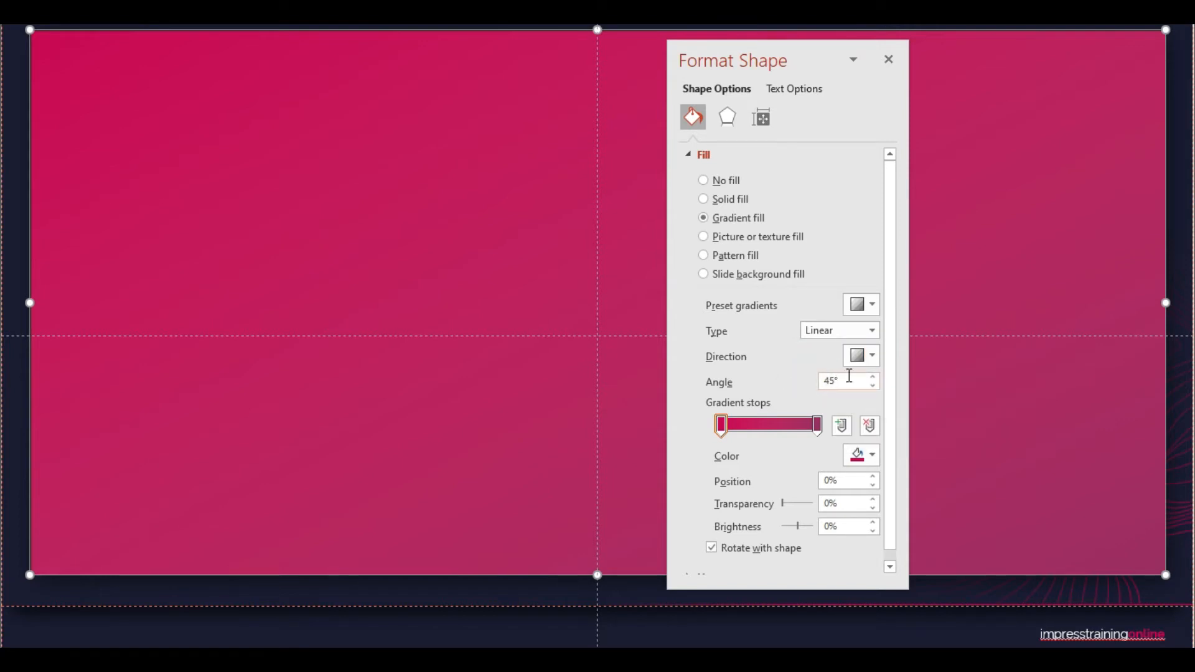
{"action": "left_click", "coordinate": [870, 359]}
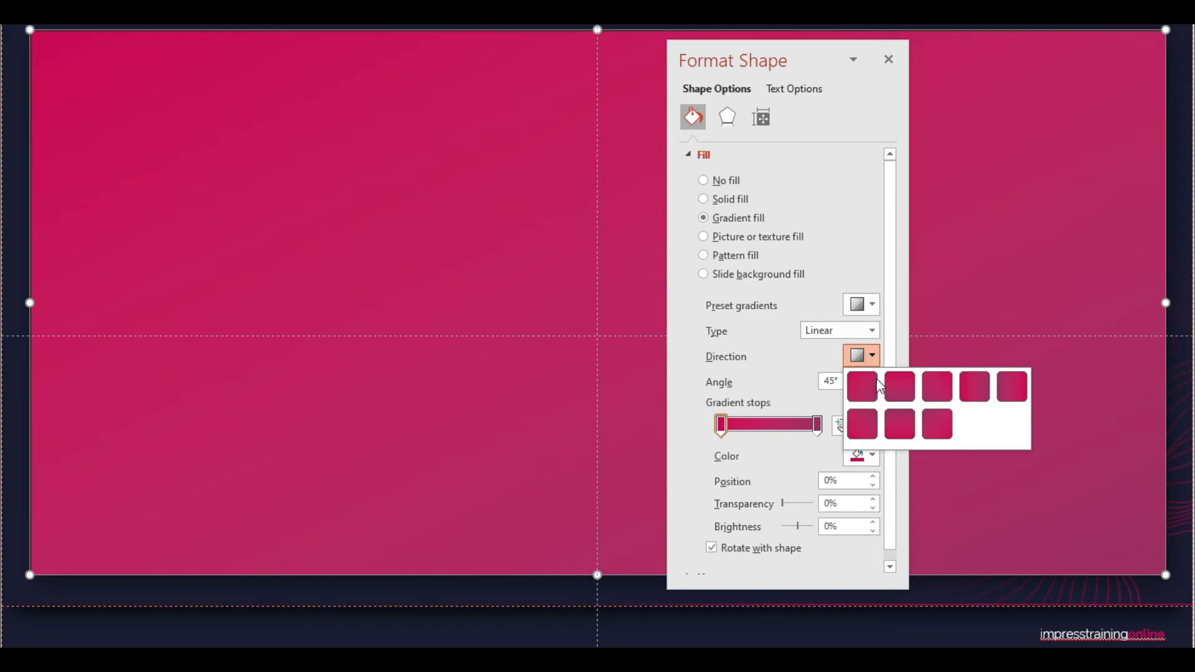
{"action": "left_click", "coordinate": [977, 389]}
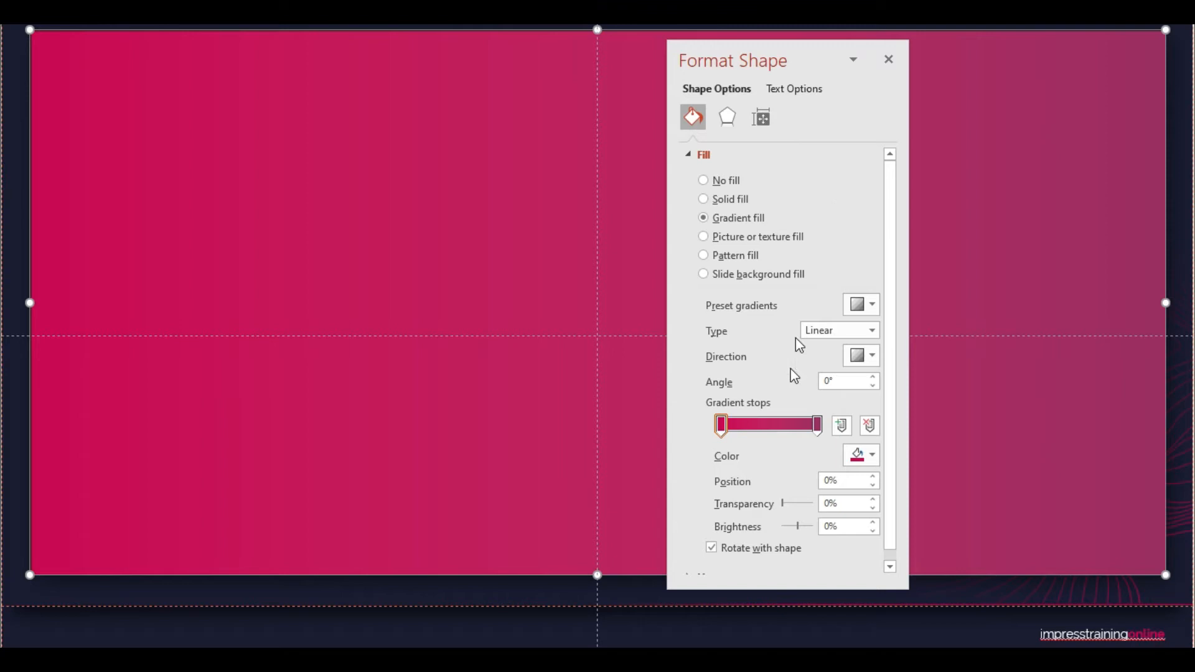
Colour the gradient's first stop with the standard dark blue and its last stop with the standard purple
{"action": "left_click", "coordinate": [720, 428]}
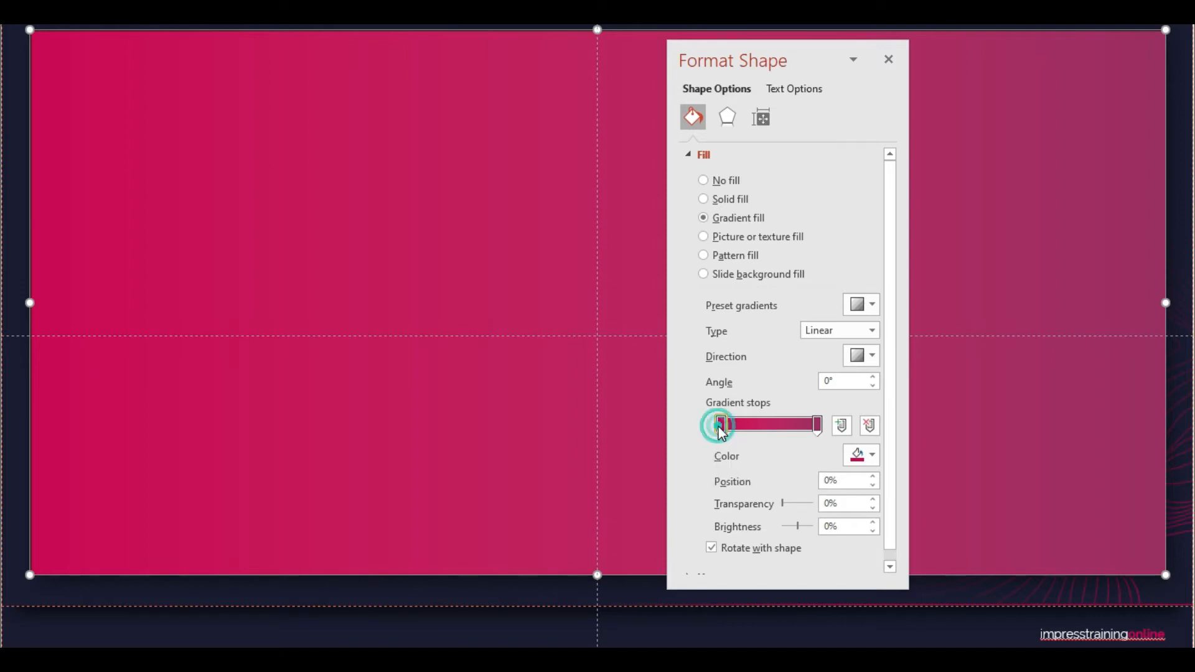
{"action": "left_click", "coordinate": [871, 460]}
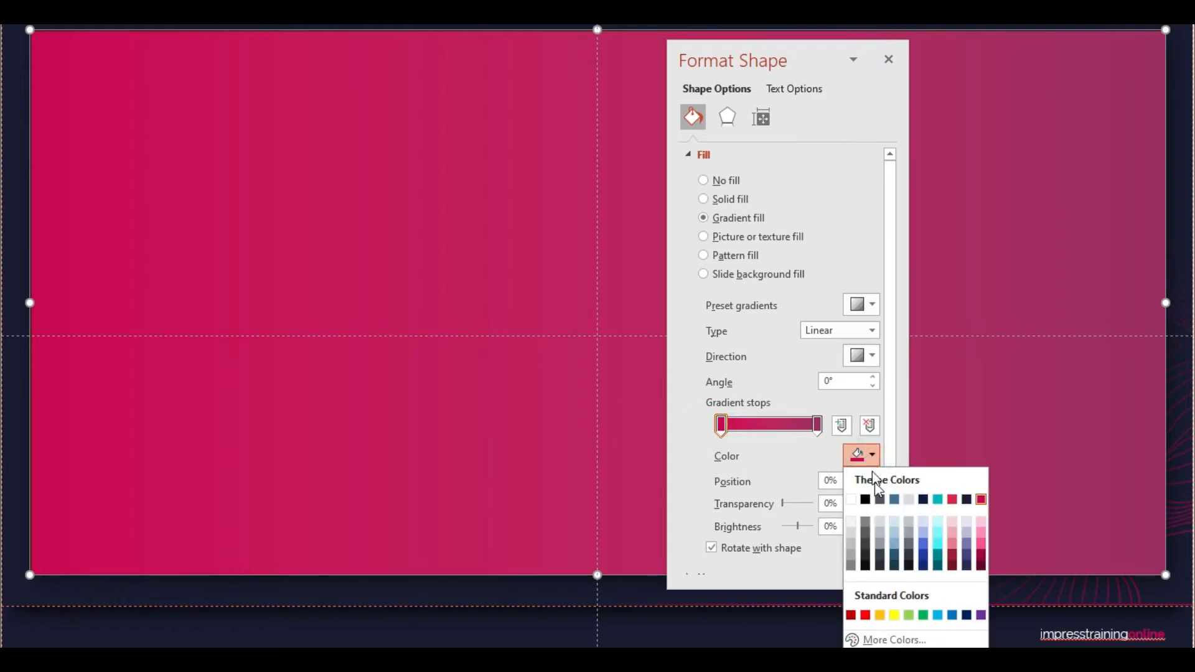
{"action": "left_click", "coordinate": [967, 615]}
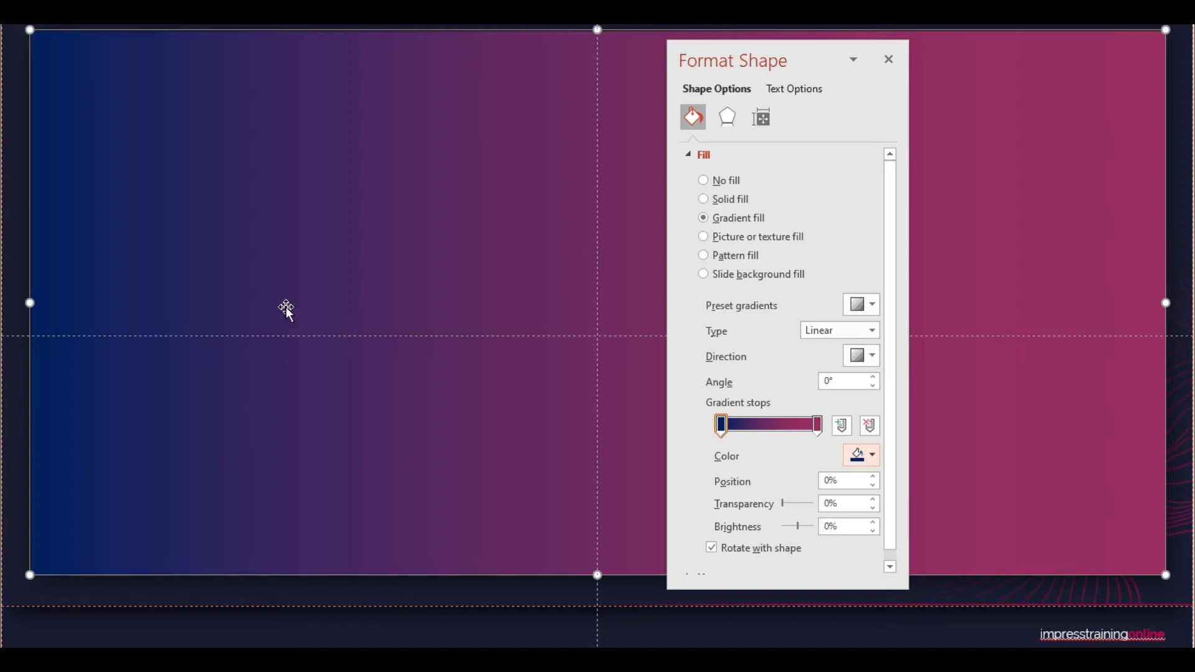
{"action": "left_click", "coordinate": [819, 429]}
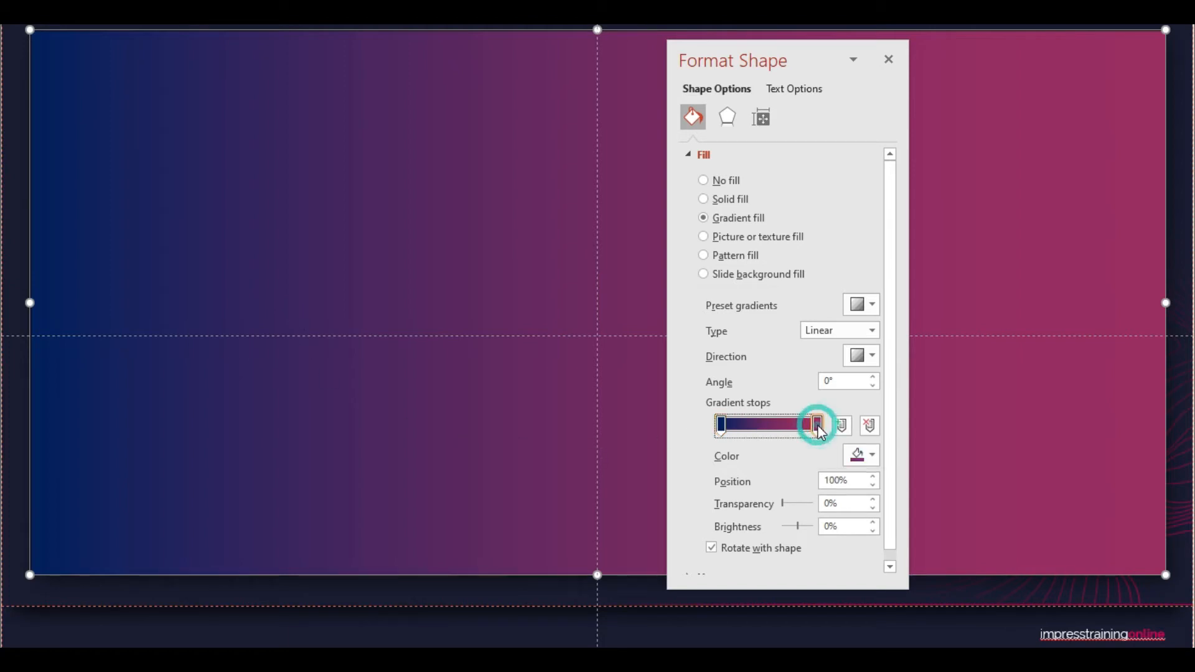
{"action": "left_click", "coordinate": [871, 463]}
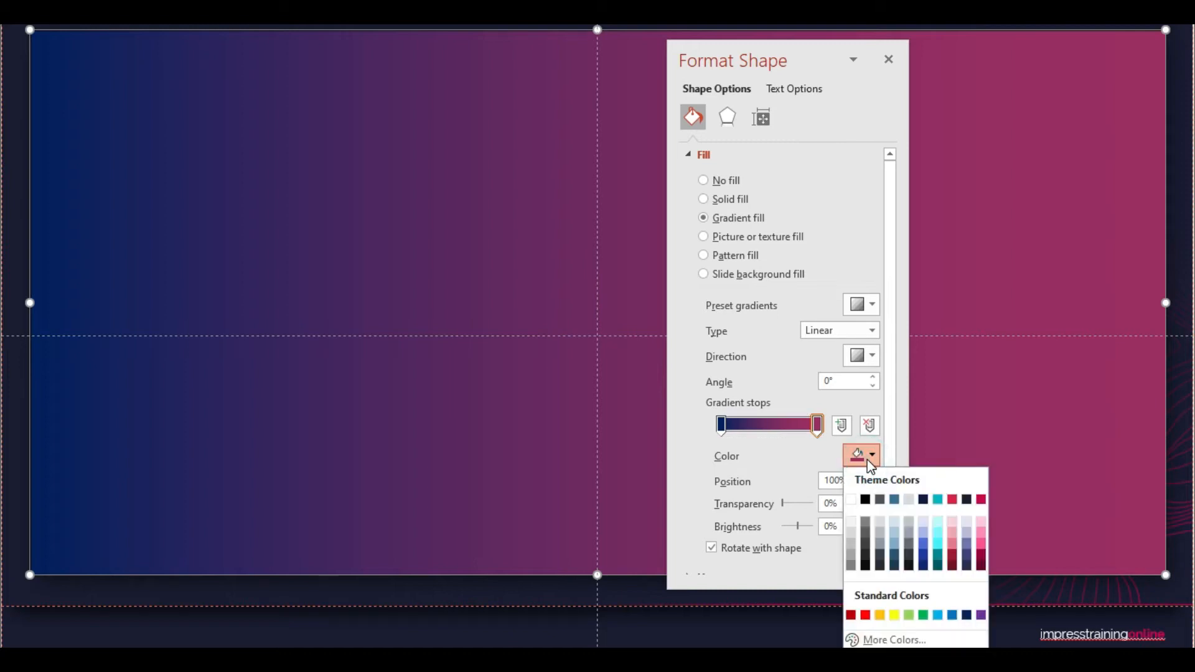
{"action": "left_click", "coordinate": [982, 615]}
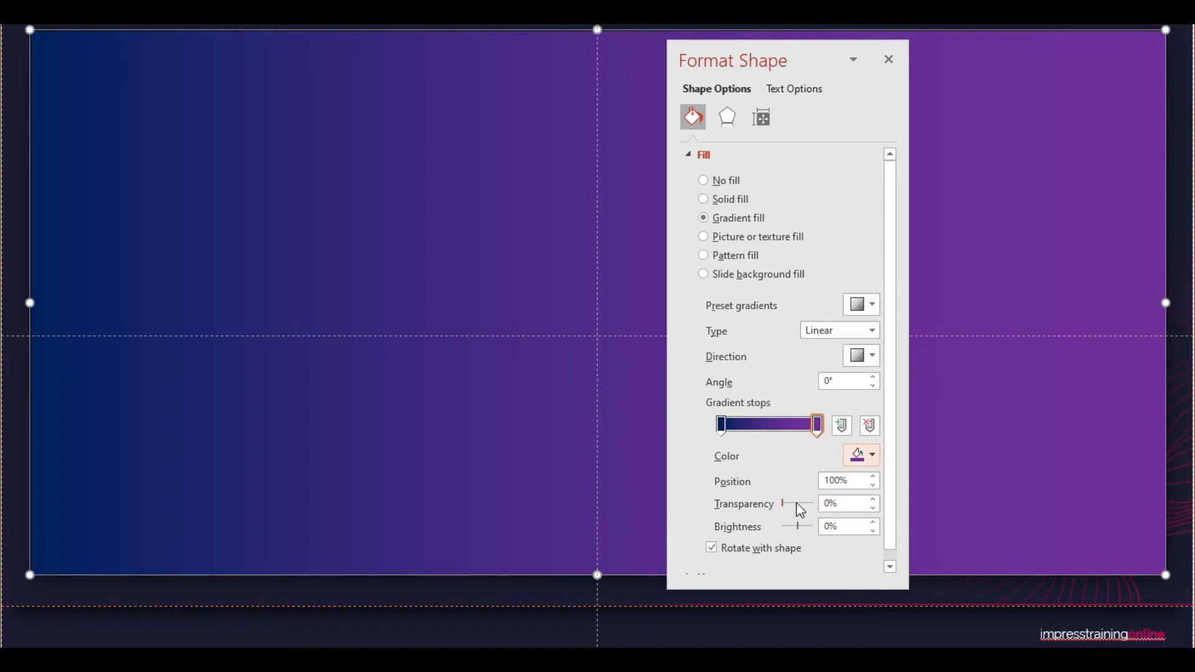
Set the transparency of the purple gradient stop at position 100% to 20%
{"action": "left_click_drag", "start_coordinate": [781, 503], "coordinate": [790, 504]}
{"action": "left_click", "coordinate": [872, 508]}
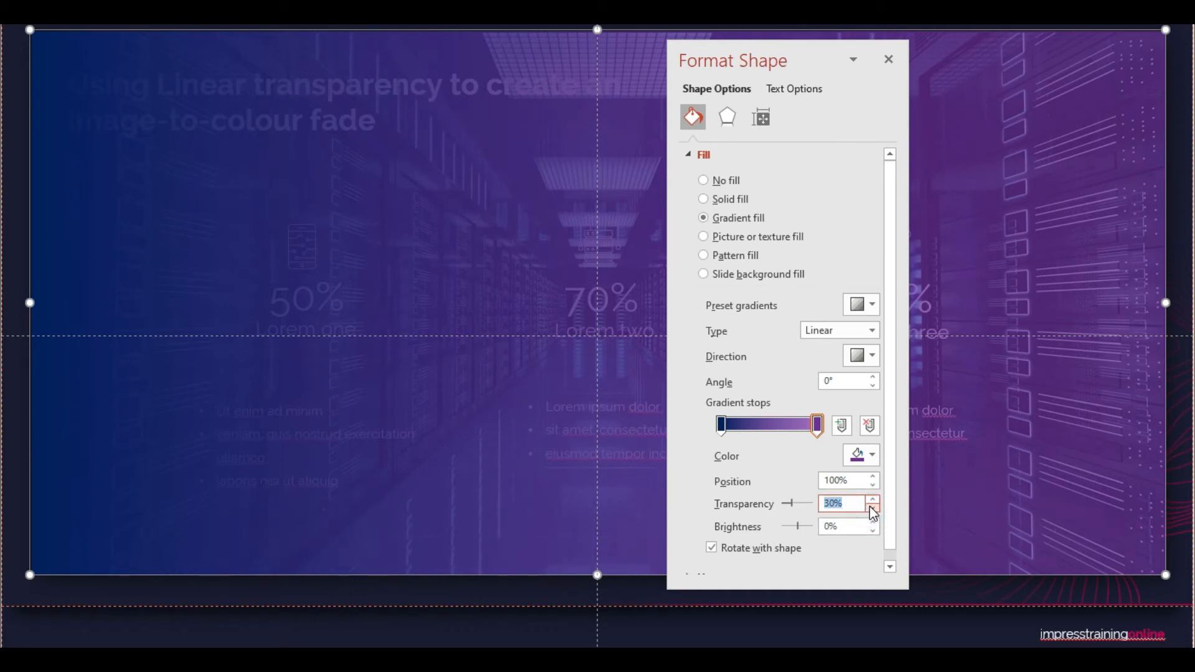
{"action": "left_click", "coordinate": [873, 509]}
{"action": "left_click", "coordinate": [873, 509]}
{"action": "left_click", "coordinate": [873, 509]}
{"action": "left_click", "coordinate": [873, 509]}
{"action": "left_click", "coordinate": [873, 509]}
{"action": "left_click", "coordinate": [874, 509]}
{"action": "left_click", "coordinate": [873, 509]}
{"action": "left_click", "coordinate": [874, 509]}
{"action": "left_click", "coordinate": [873, 509]}
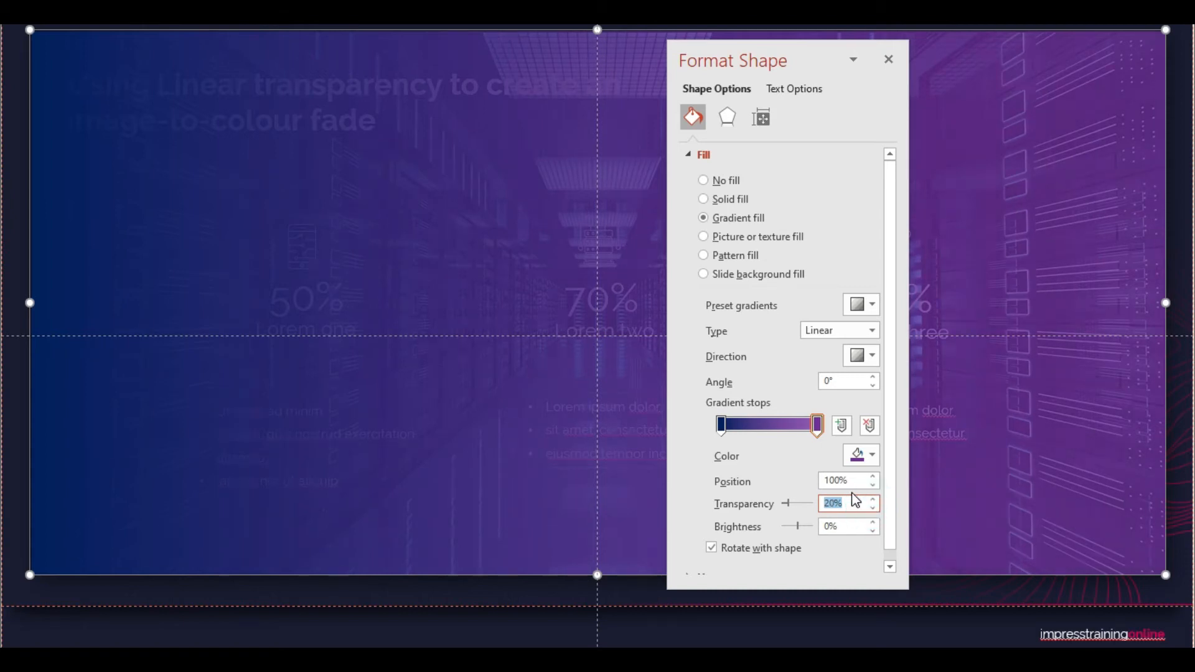